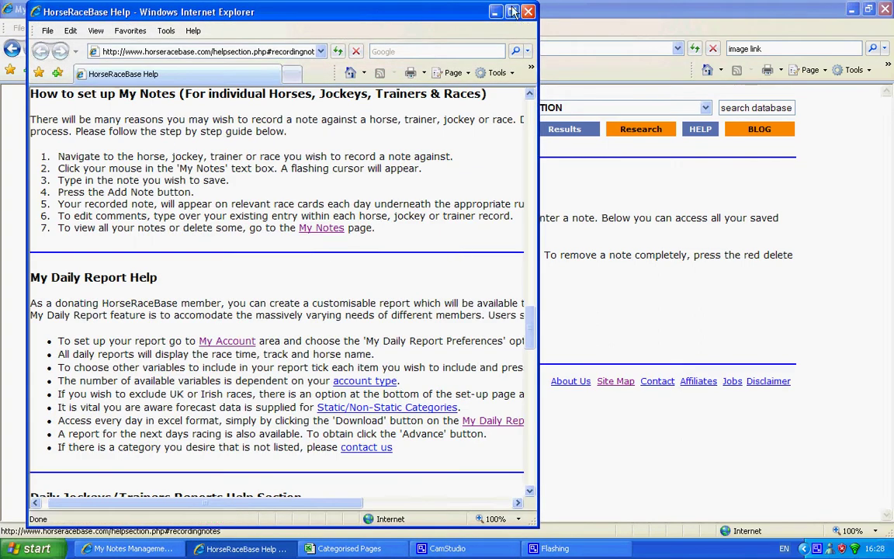
- Enlarge the help window to read how to set up My Notes, and close it
double_click(457, 6)
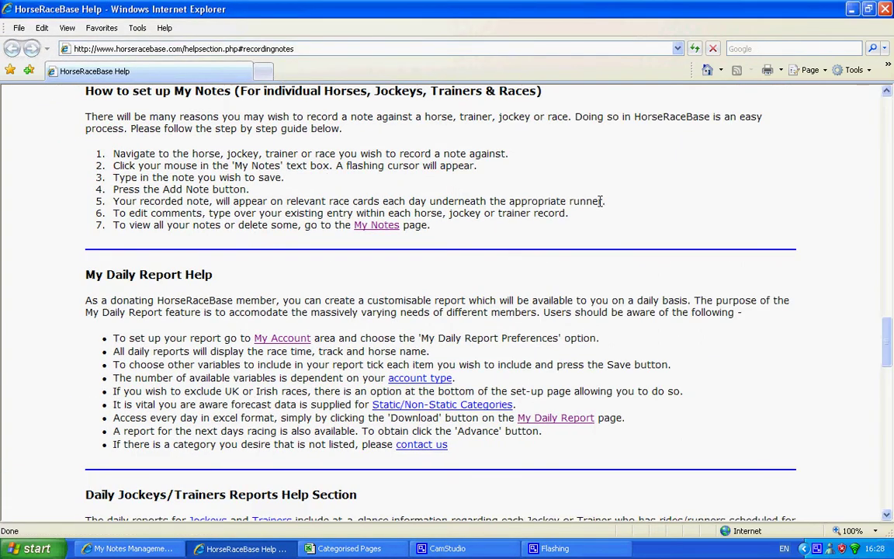
left_click(885, 8)
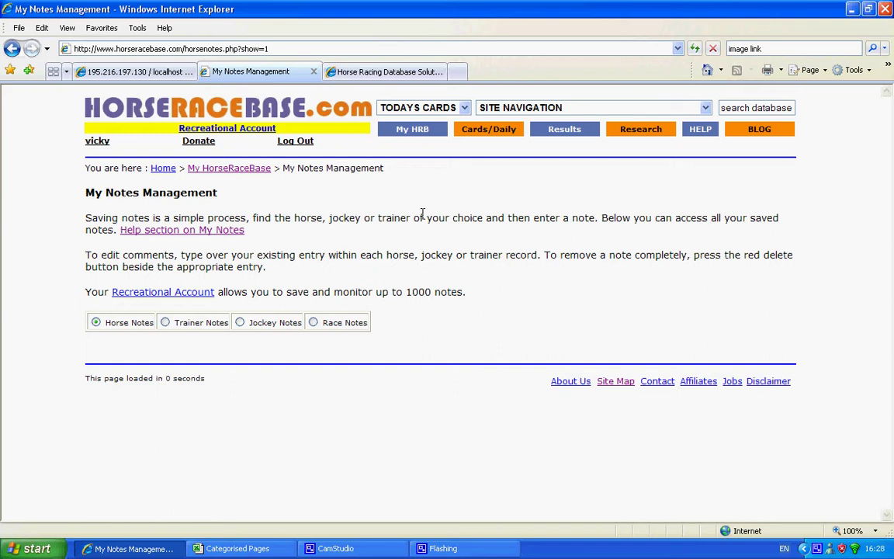
- Search the database for "kauto star" and open the record of the horse Kauto Star (FR)
left_click(746, 108)
type("kauto s")
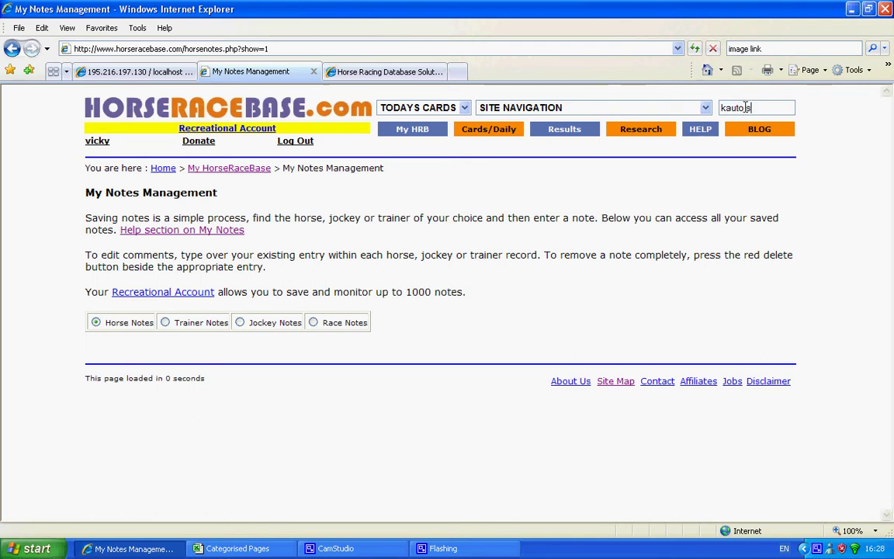
type("tar")
key("Return")
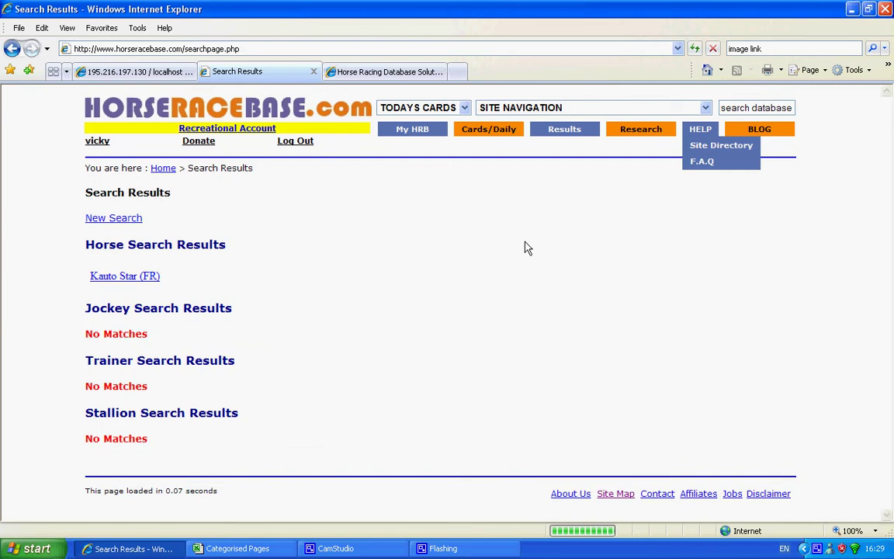
left_click(128, 275)
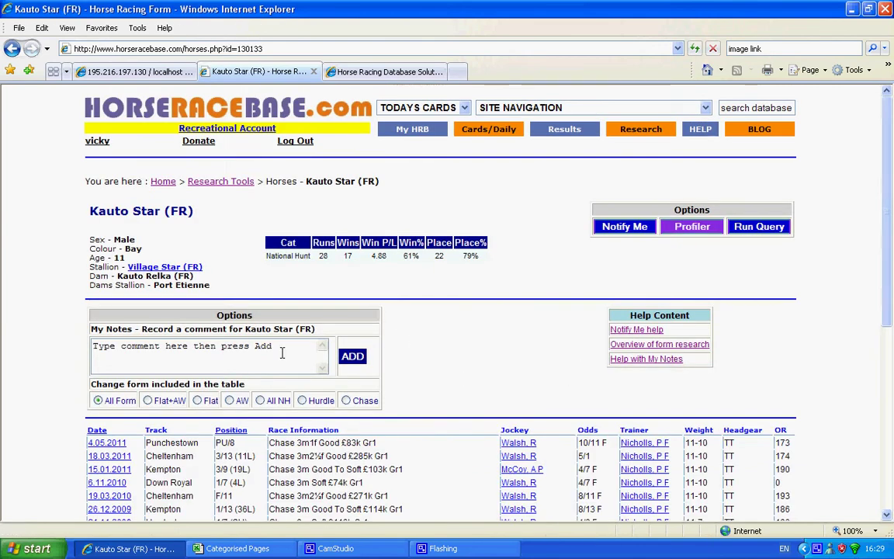
- Add the note "One of the best chasers" to Kauto Star (FR) and open the My Notes Management page
left_click_drag(273, 348, 95, 354)
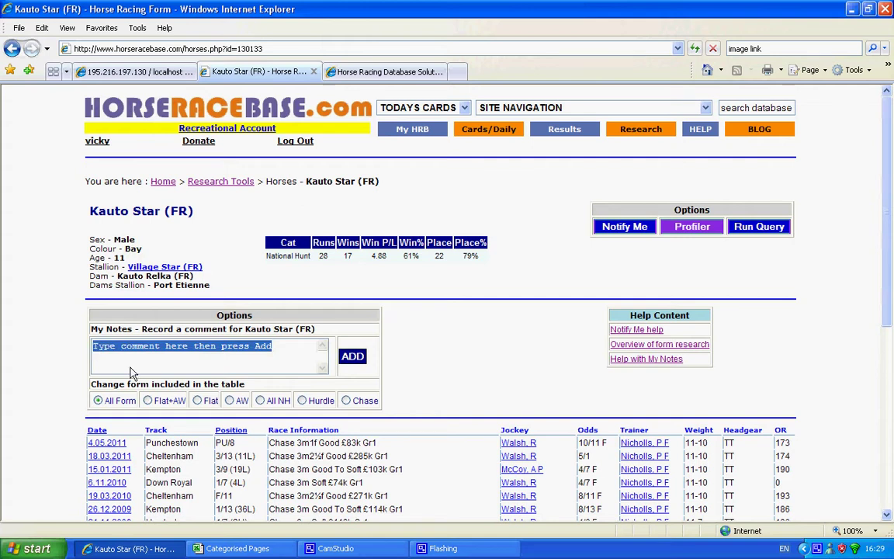
type("One of")
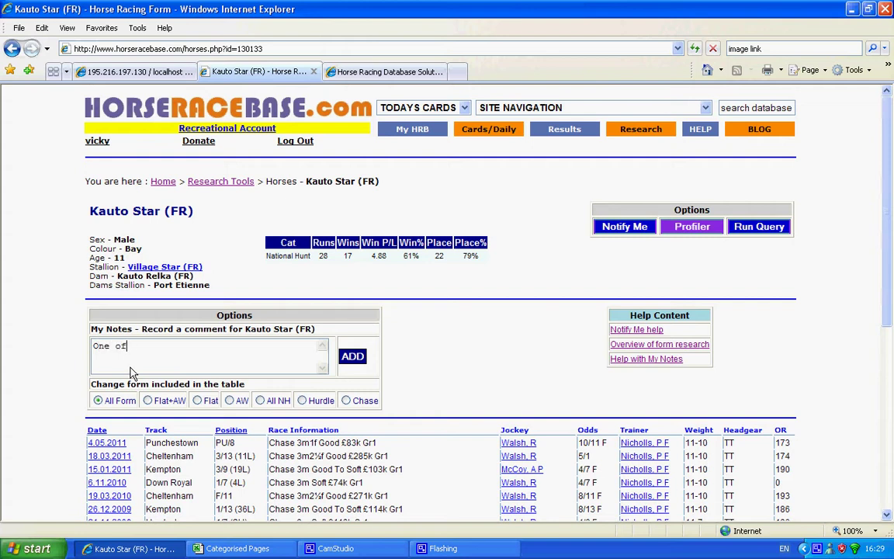
type(" the best chasers")
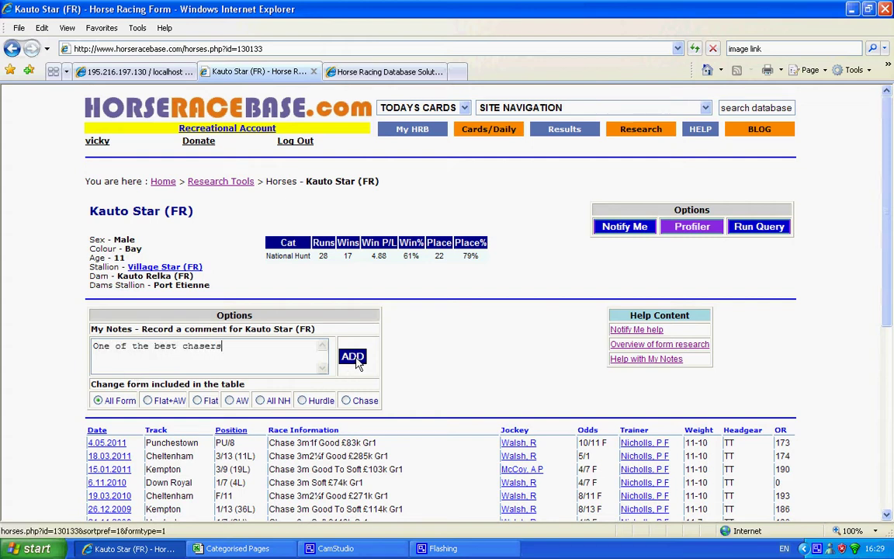
left_click(357, 363)
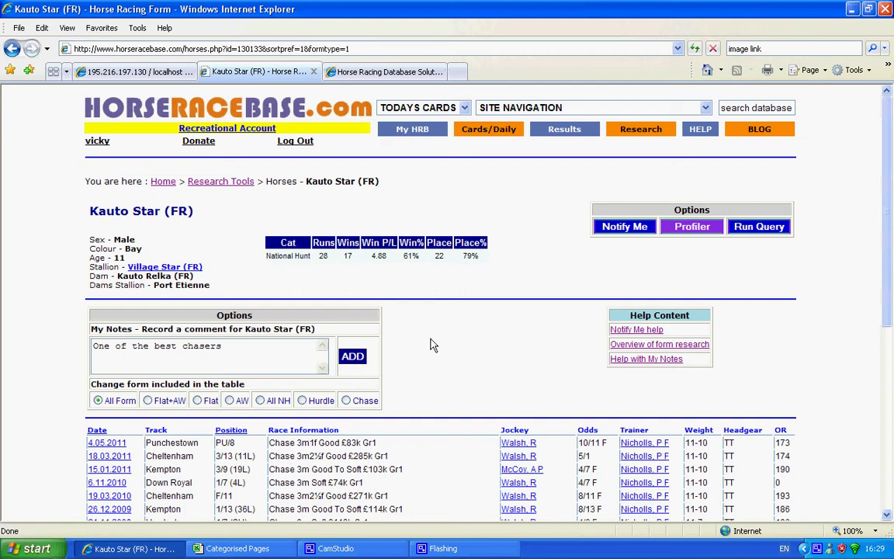
mouse_move(427, 125)
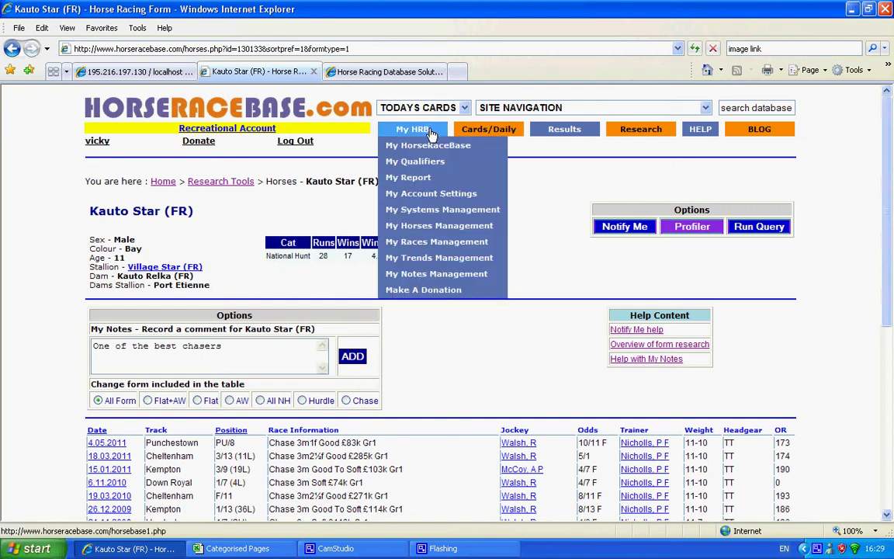
left_click(423, 274)
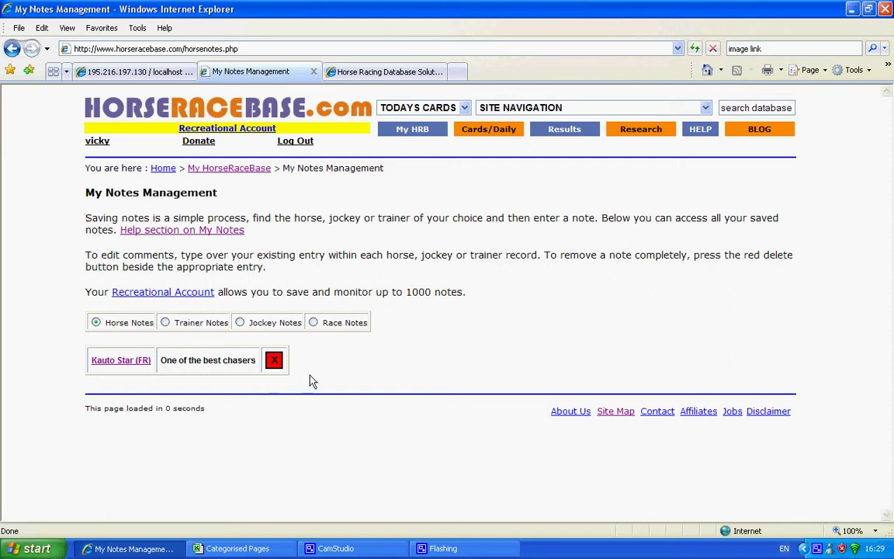
- Open the 3.45 Yarmouth race card from today's cards and view its runners
mouse_move(433, 127)
left_click(432, 108)
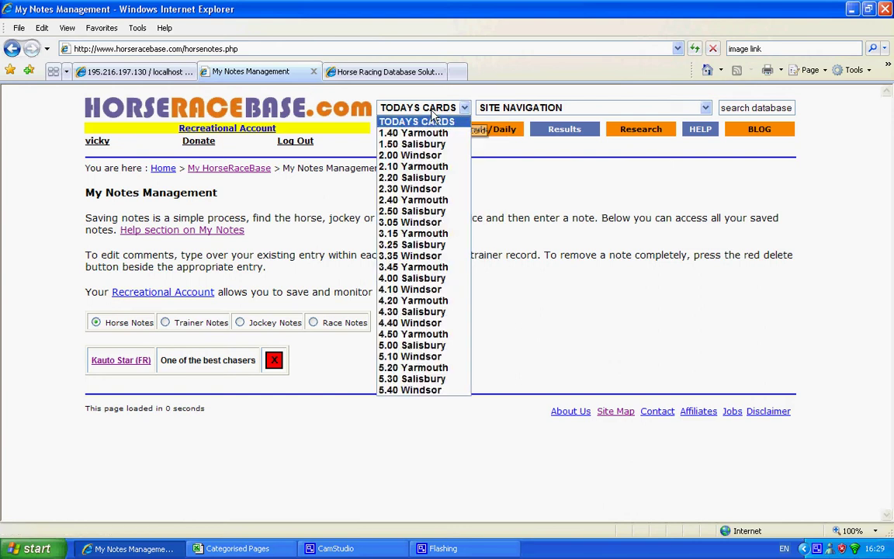
left_click(433, 269)
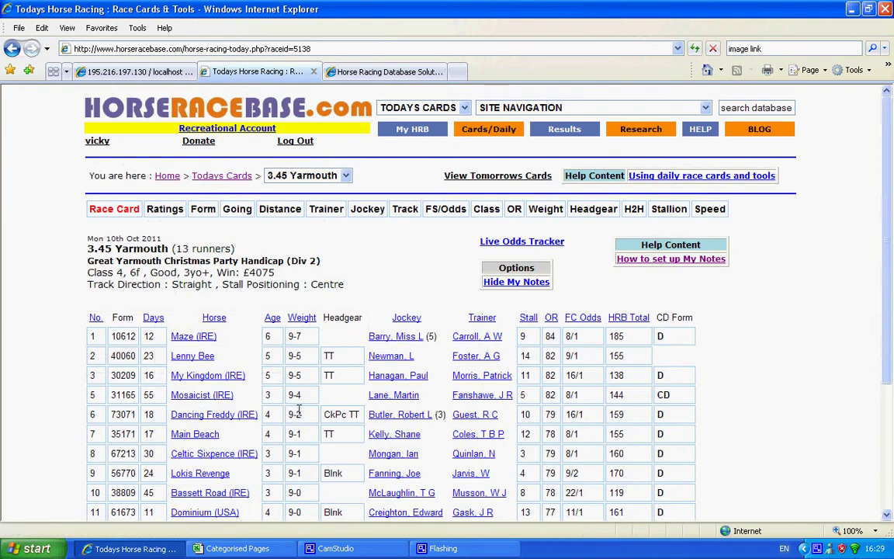
scroll(295, 411, "down", 4)
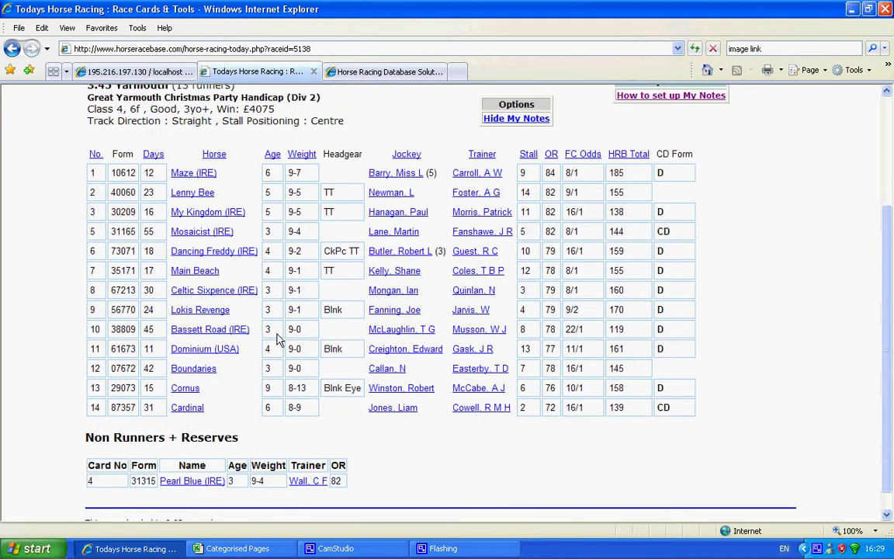
- Add the note "A random note" to the horse My Kingdom (IRE), close its record and refresh the race card
left_click(215, 211)
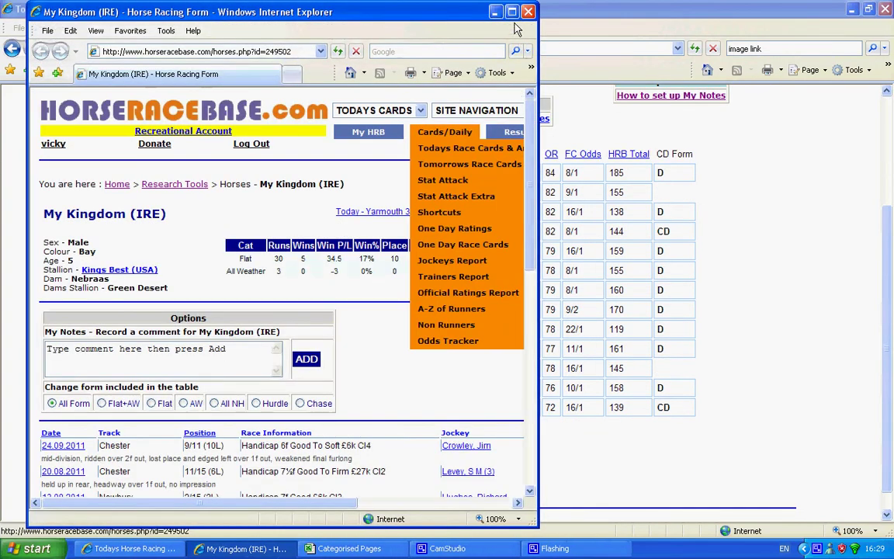
left_click(512, 13)
left_click_drag(278, 355, 70, 371)
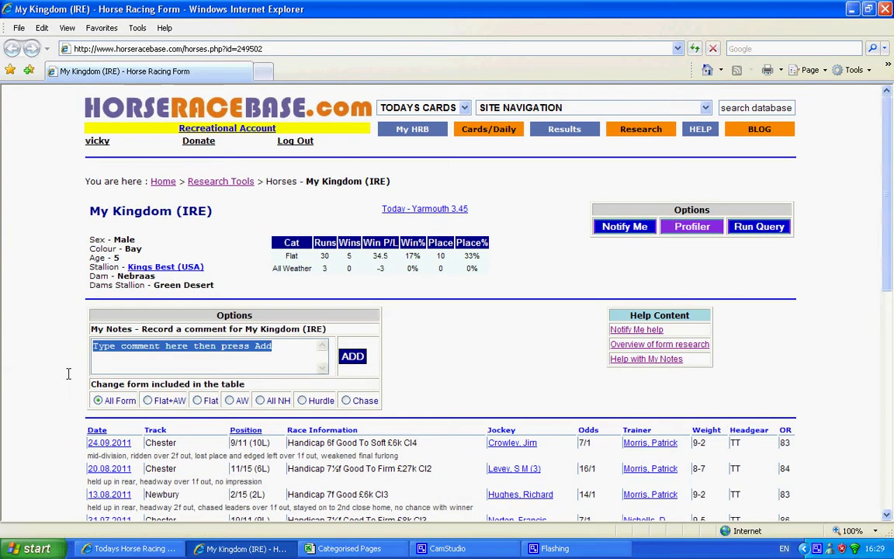
type("A random note")
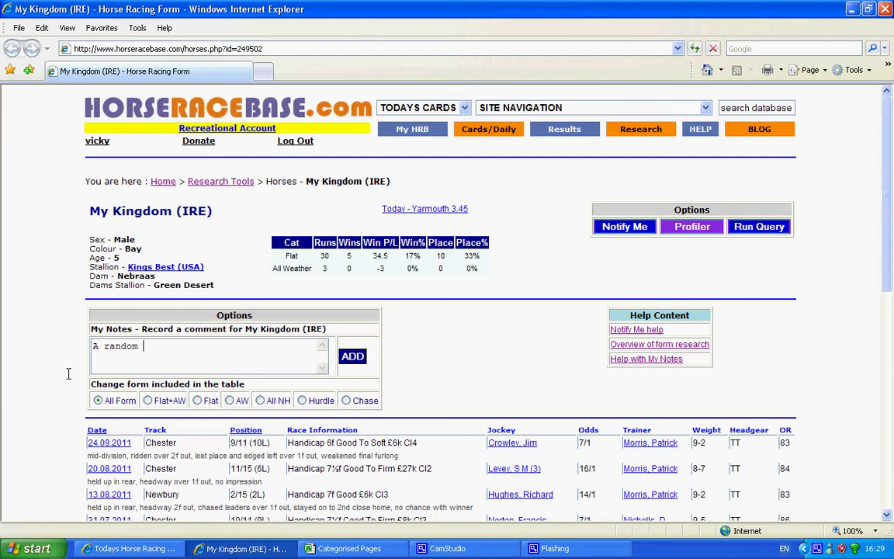
left_click(353, 358)
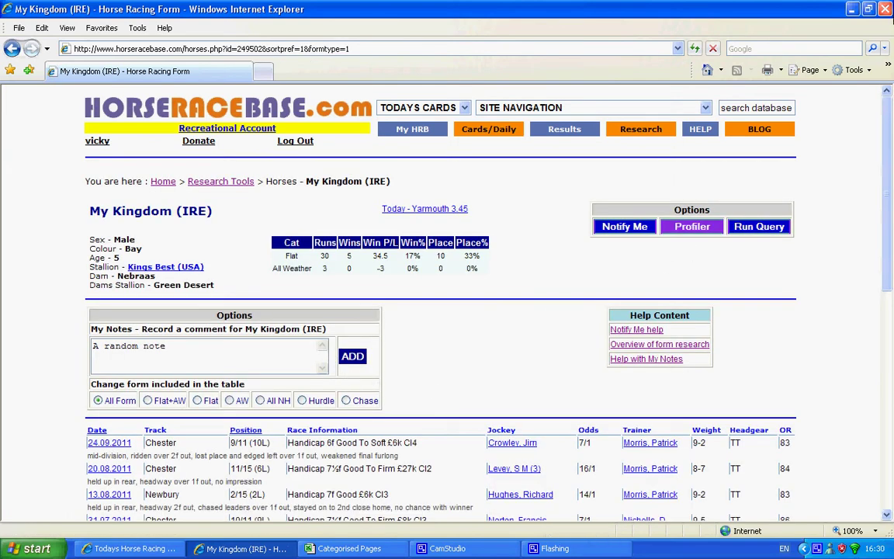
left_click(885, 9)
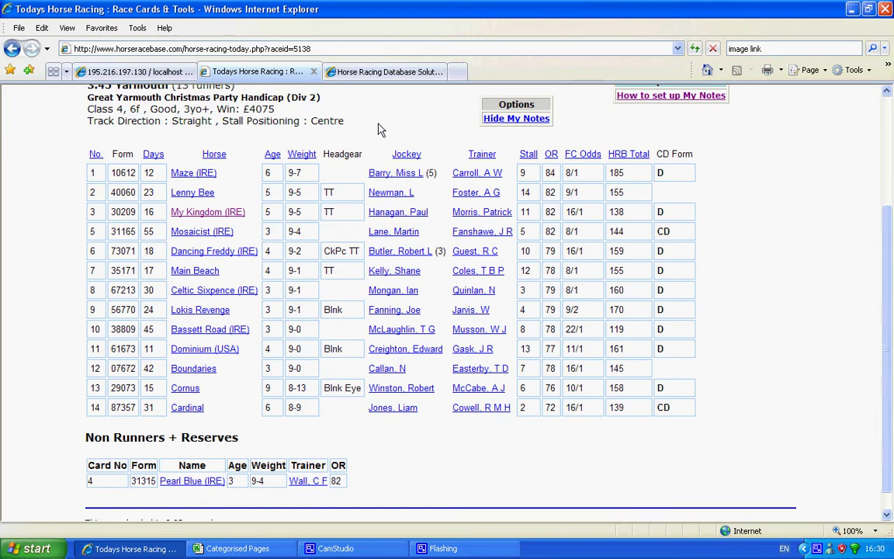
key("F5")
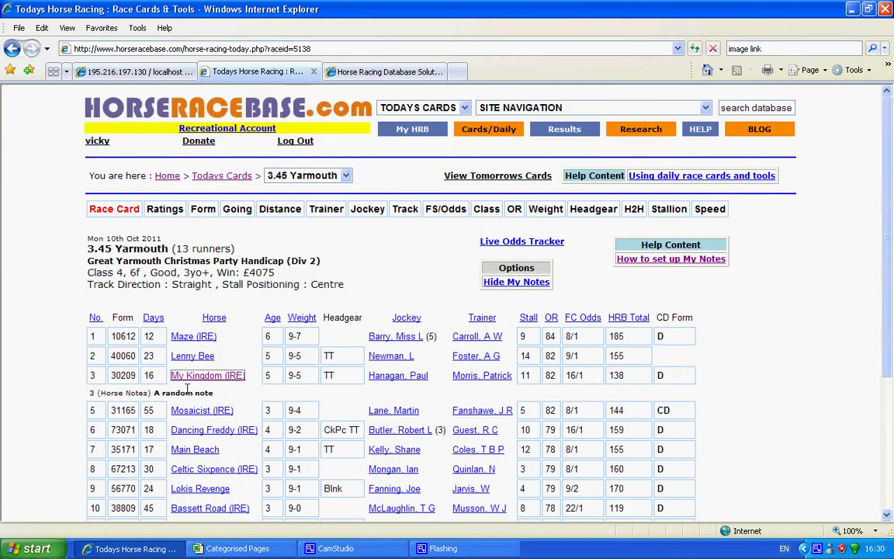
- Add the note "A decent trainer" to the trainer of Lokis Revenge, close the record and refresh the race card
left_click(462, 491)
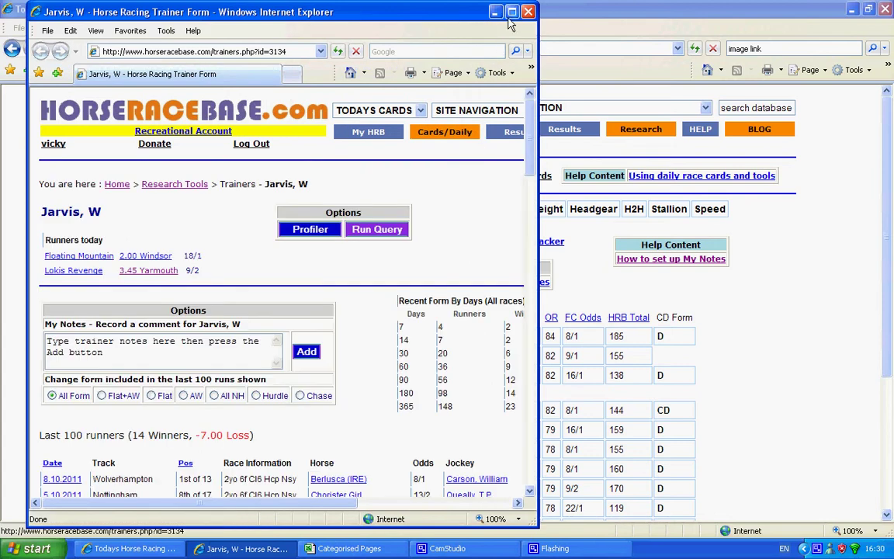
left_click(512, 12)
left_click_drag(155, 350, 76, 339)
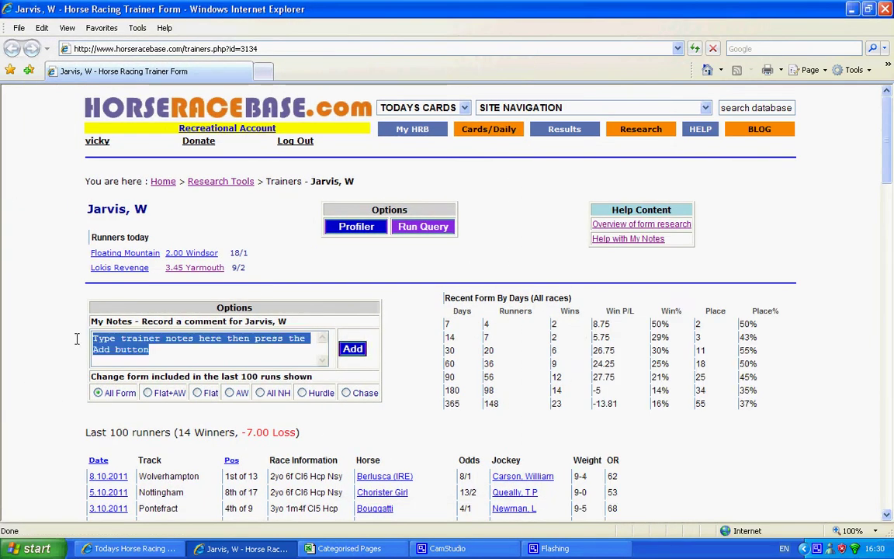
type("A decen")
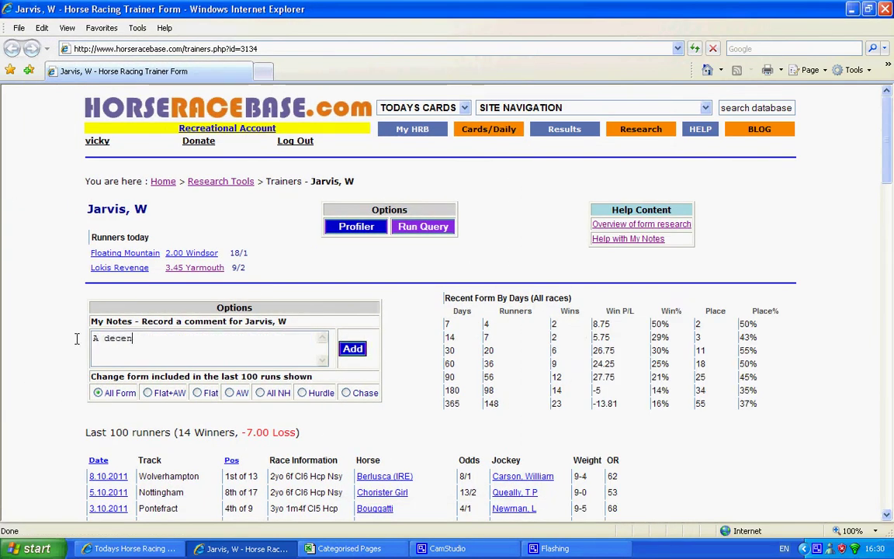
type("t trainer")
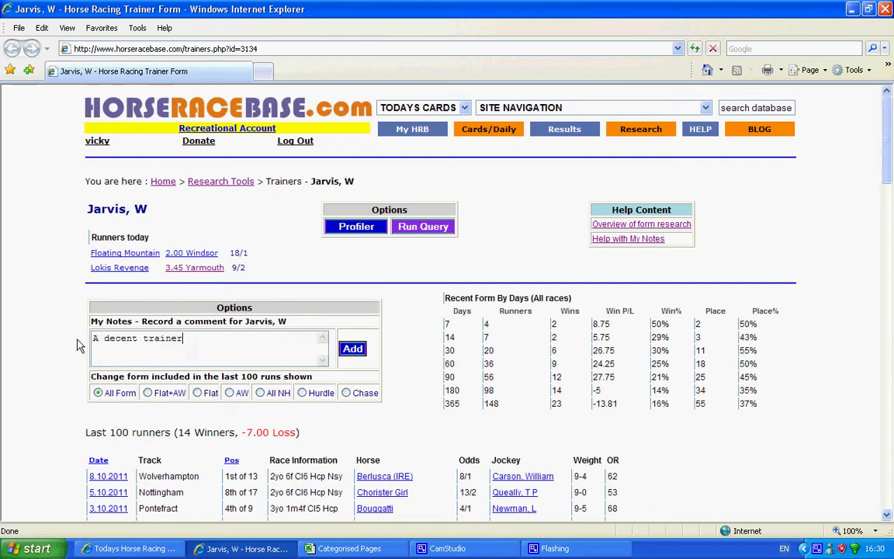
left_click(353, 349)
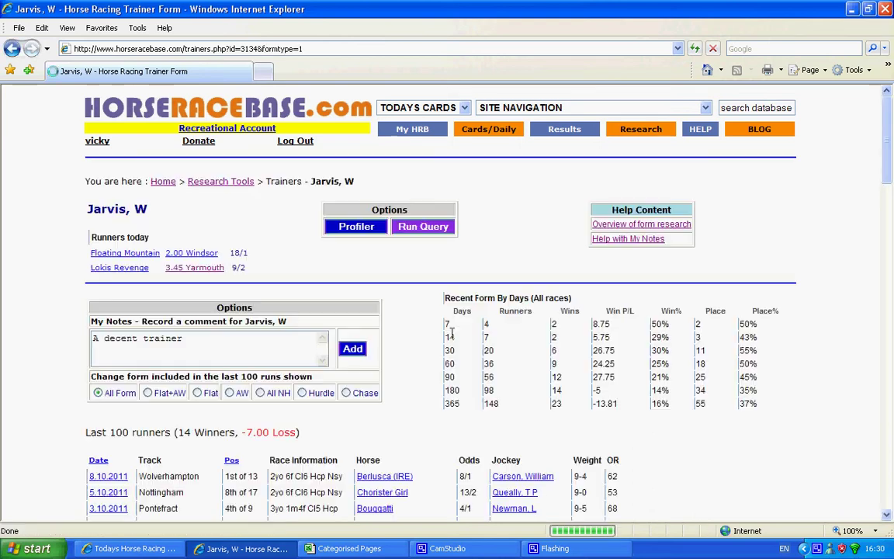
left_click(885, 8)
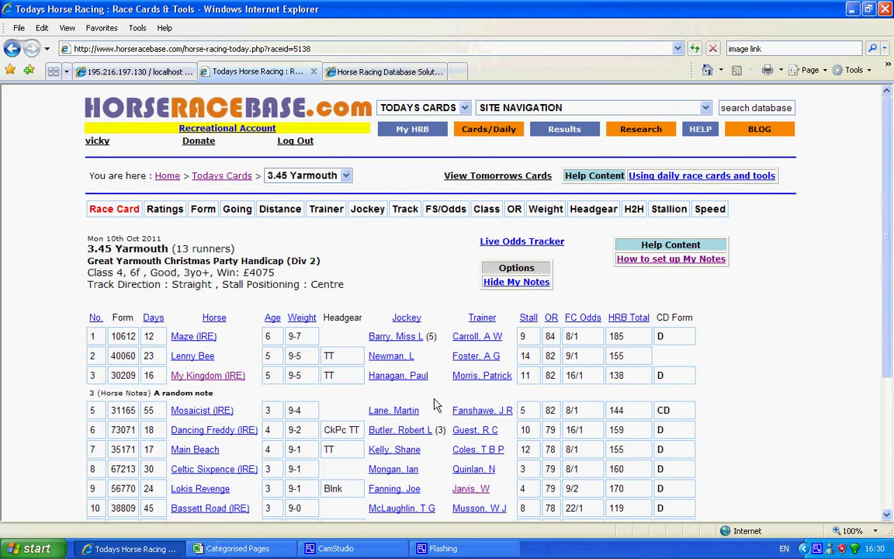
left_click(412, 316)
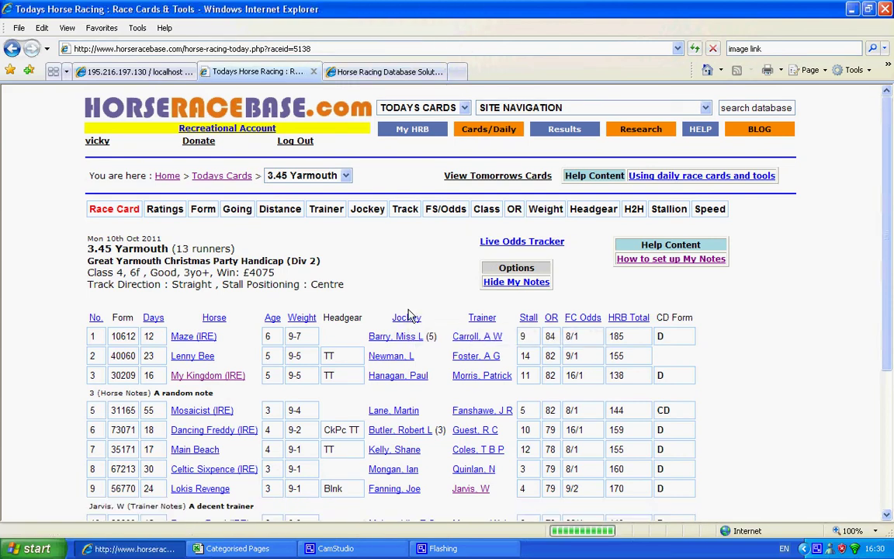
- Add the note "A jockey" to the jockey riding Lokis Revenge and return to the race card
scroll(409, 314, "down", 4)
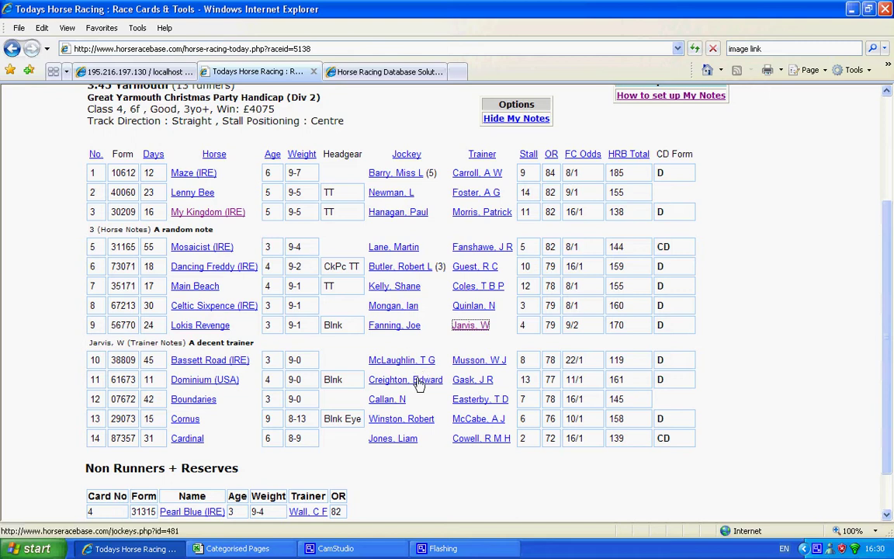
left_click(396, 327)
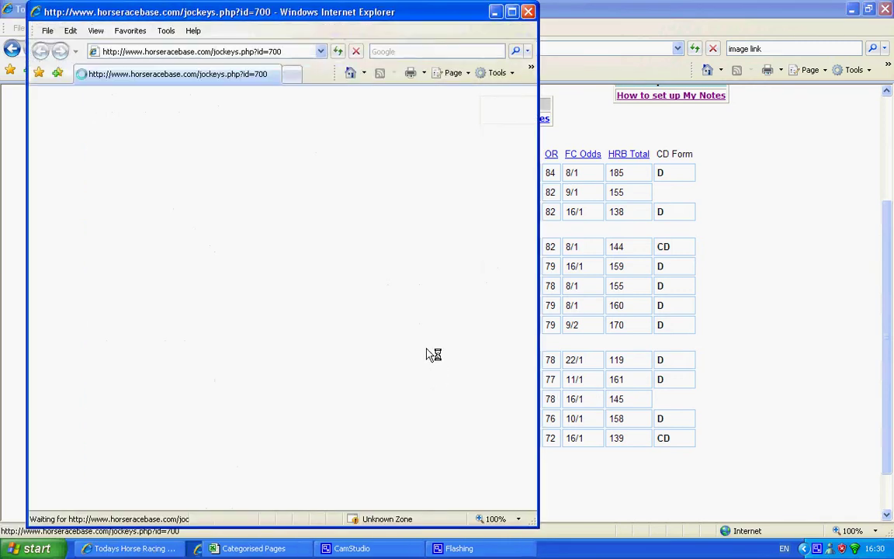
left_click(512, 12)
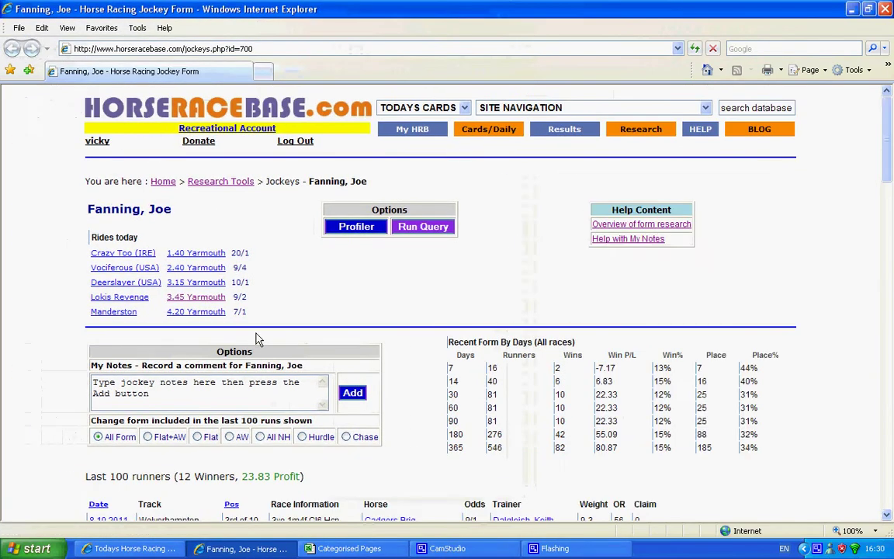
double_click(121, 395)
key("ctrl+a")
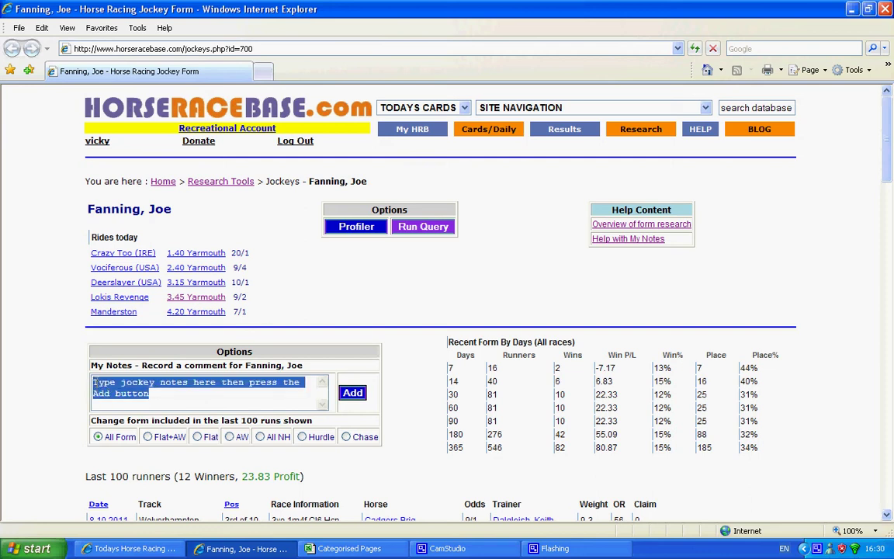
type("2")
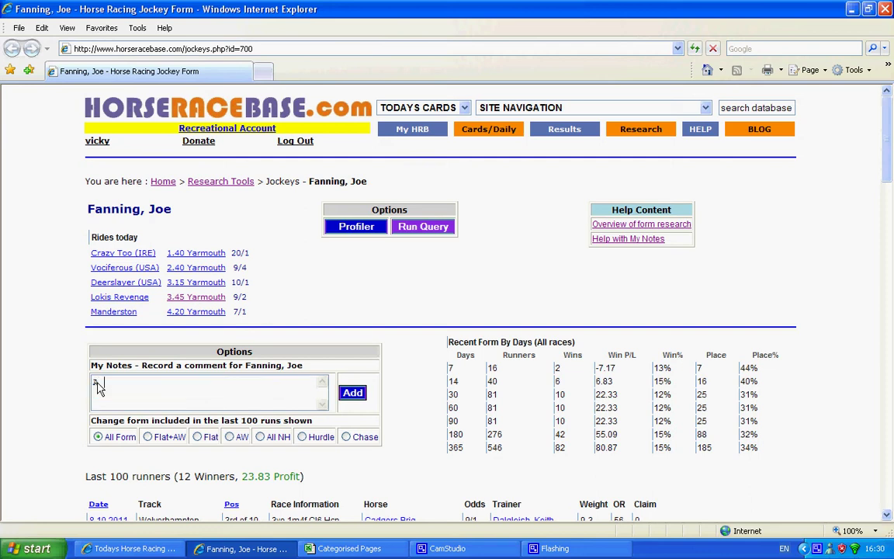
type(" jockey")
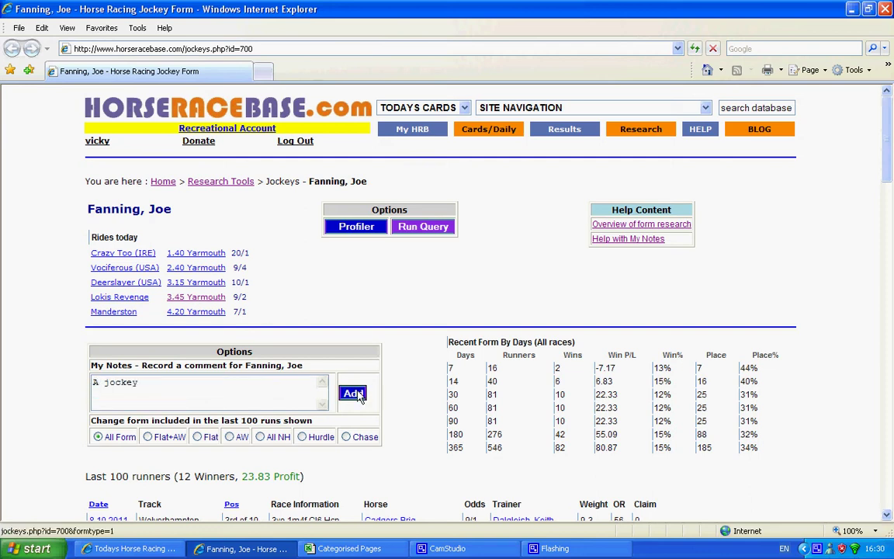
left_click(354, 395)
left_click(885, 8)
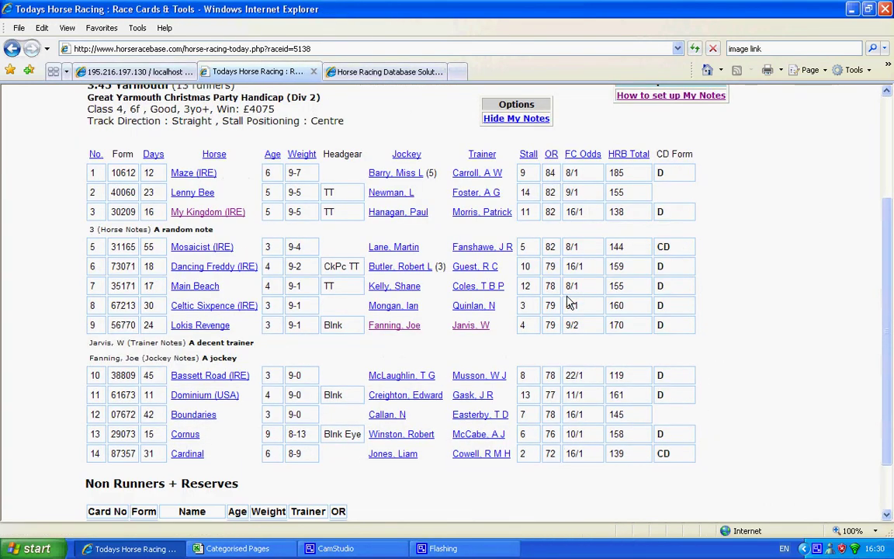
scroll(571, 302, "up", 1)
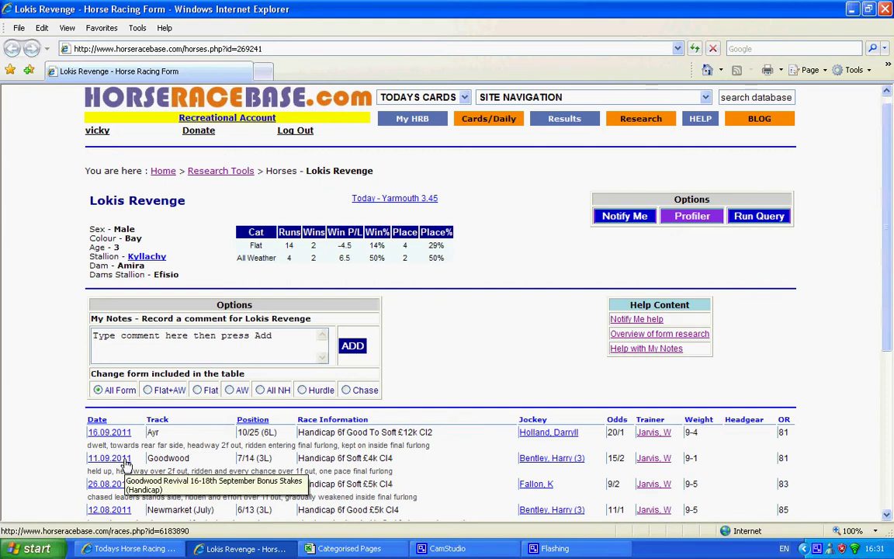
- Add the note "This race was won by Tagula Night" to Lokis Revenge's 11.09.2011 Goodwood race, close the record and review the refreshed race card
left_click(126, 464)
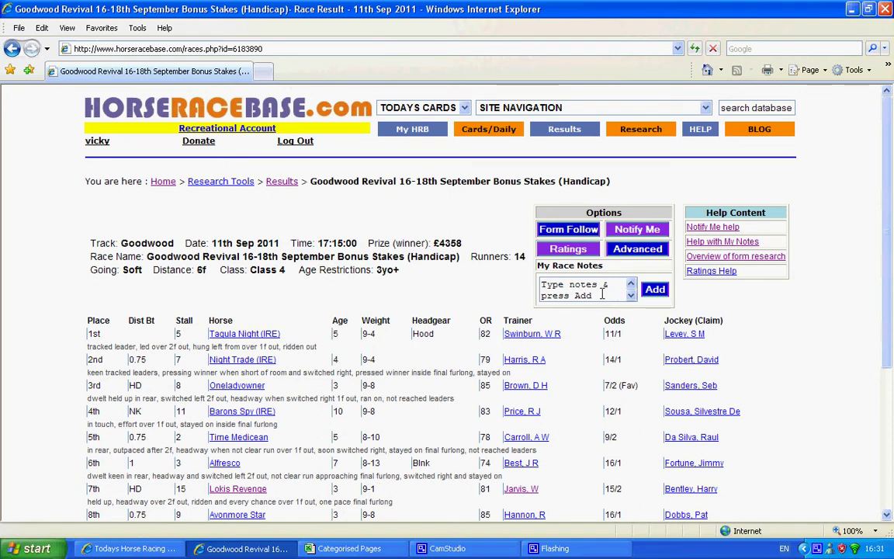
left_click_drag(601, 295, 541, 284)
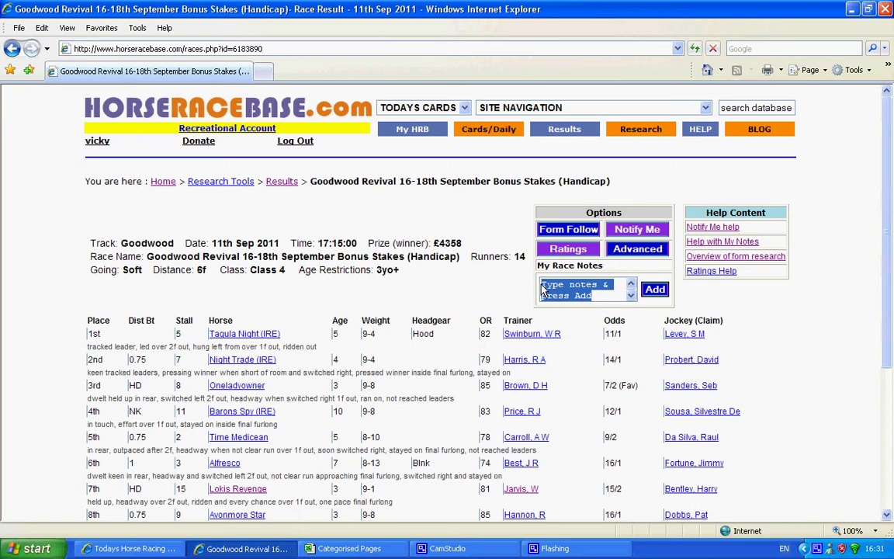
key("BackSpace")
type("This race was won by Tag")
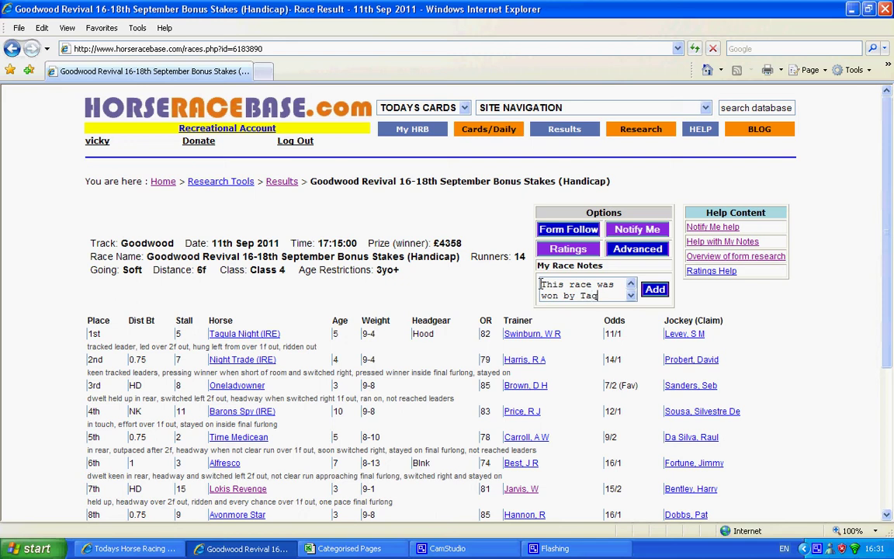
type("ula Night")
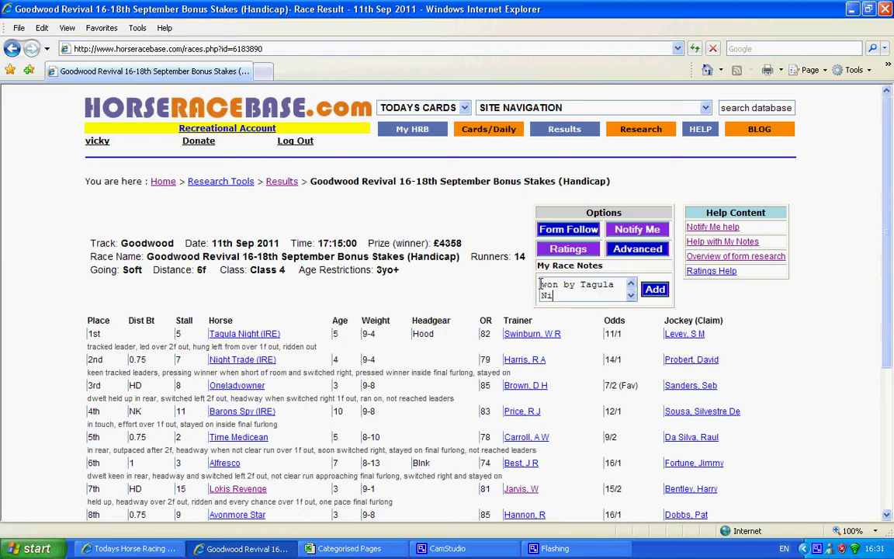
left_click(656, 289)
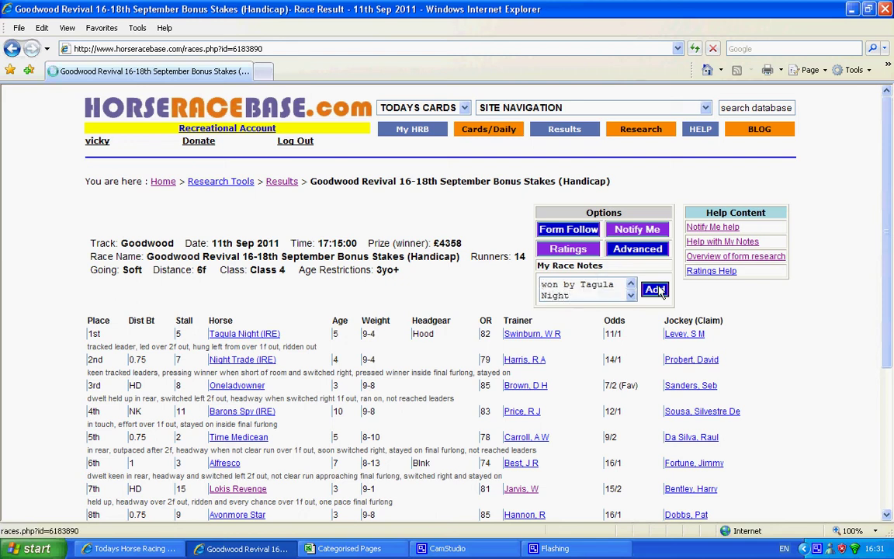
left_click(885, 8)
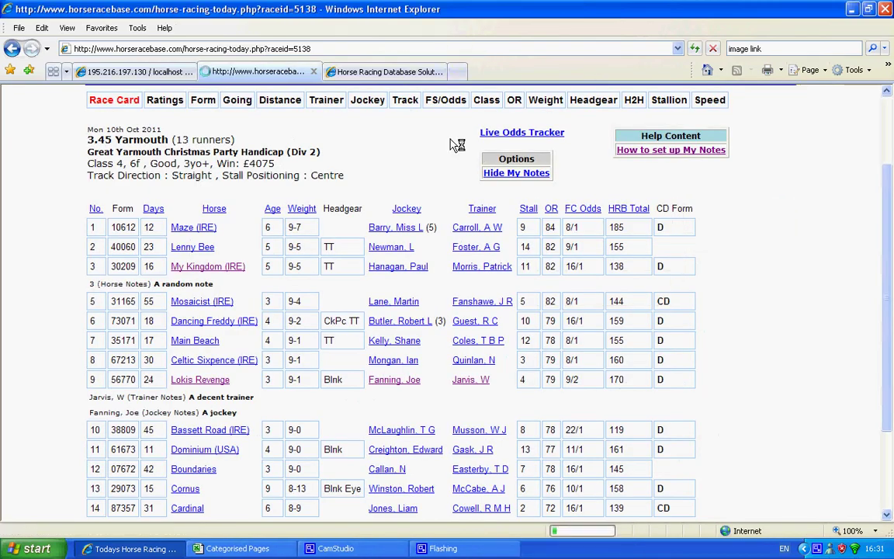
scroll(450, 145, "down", 3)
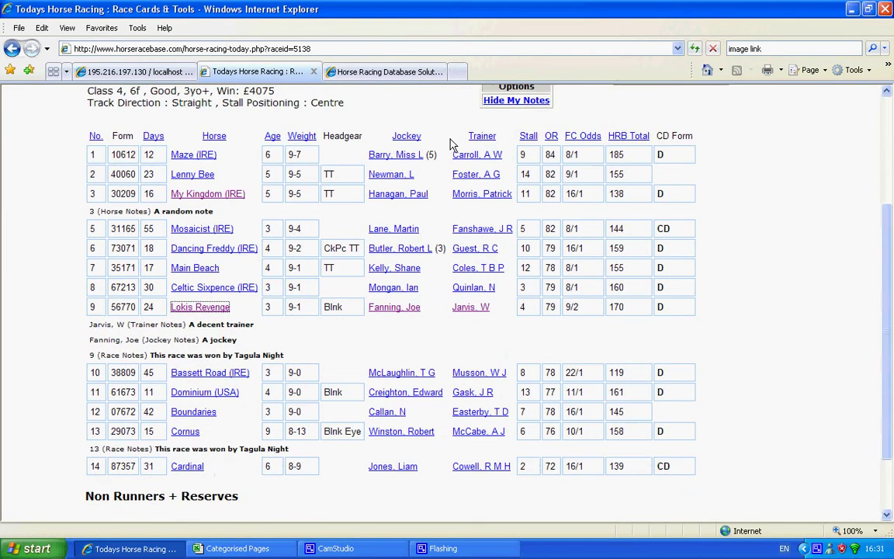
scroll(450, 145, "up", 1)
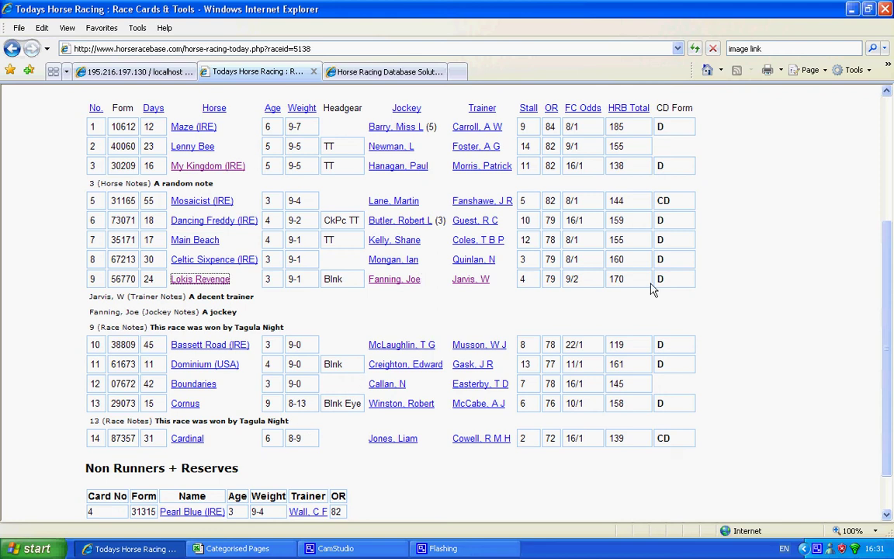
- Open My Notes Management and go through the saved trainer, jockey and race notes
scroll(652, 287, "up", 1)
scroll(652, 287, "up", 3)
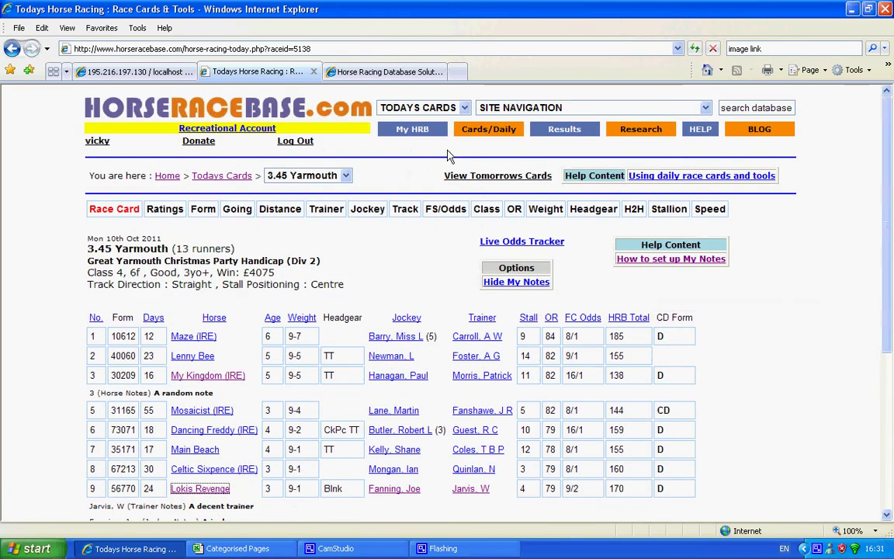
mouse_move(412, 128)
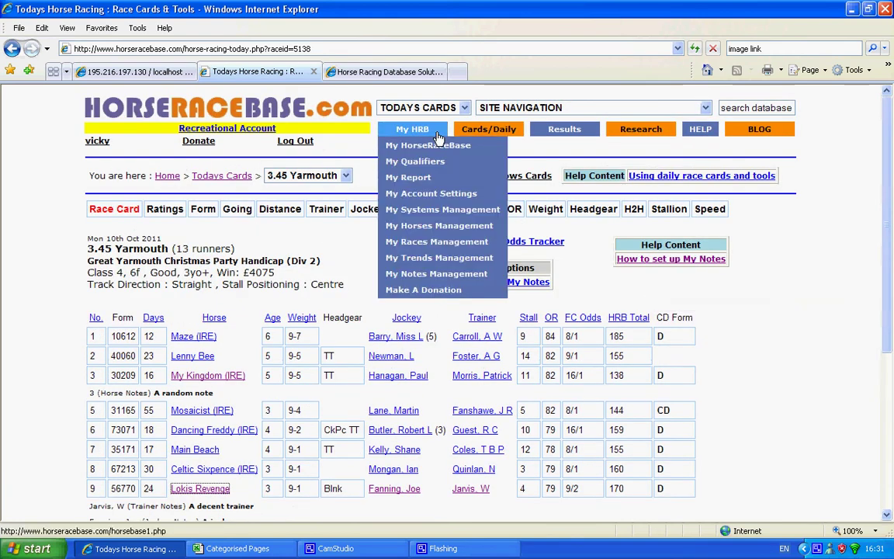
left_click(440, 275)
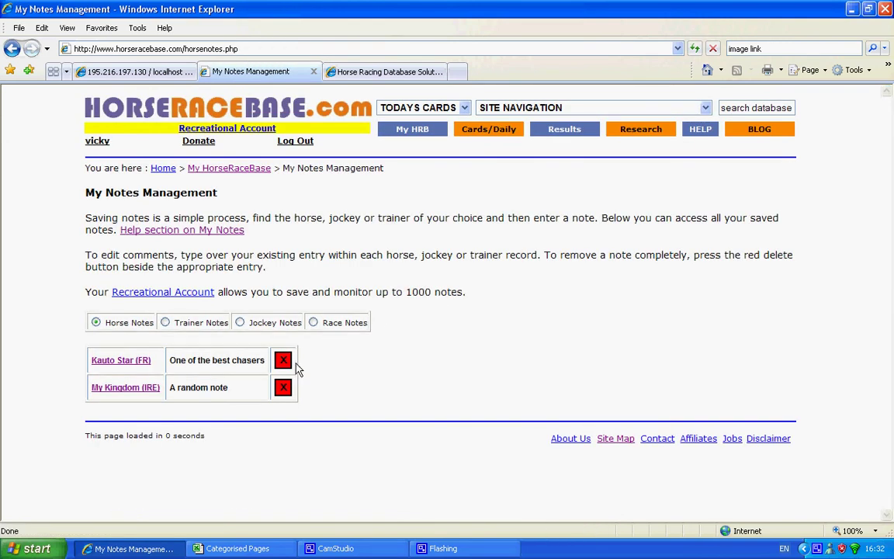
left_click(164, 322)
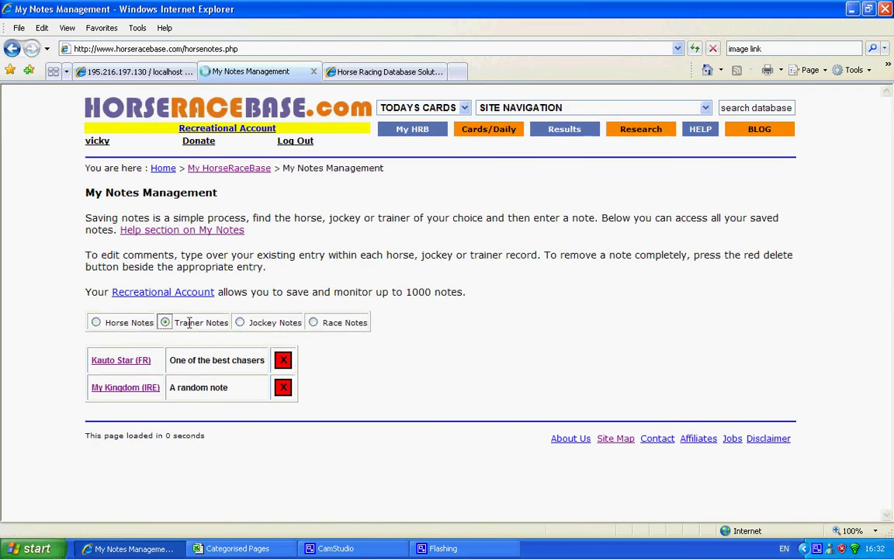
left_click(240, 323)
left_click(313, 322)
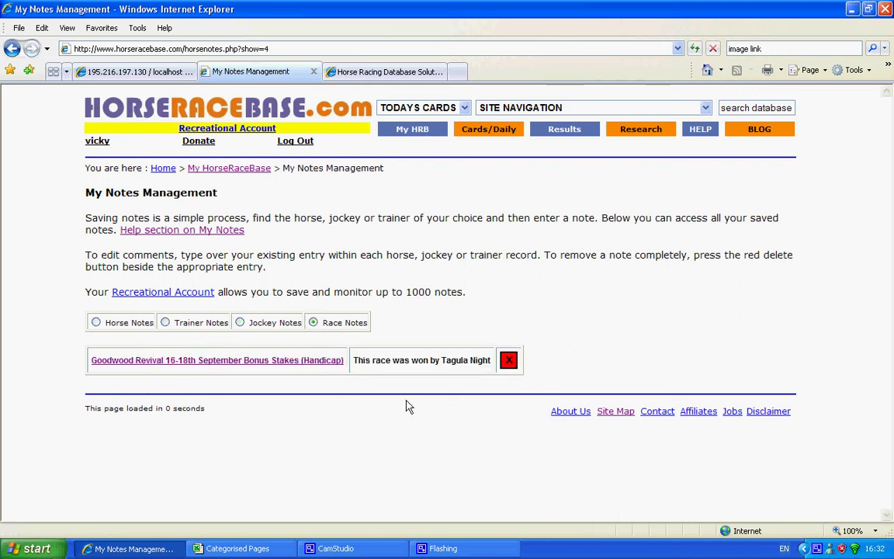
- Delete the note saved against Kauto Star (FR) from the horse notes
left_click(96, 322)
left_click(283, 361)
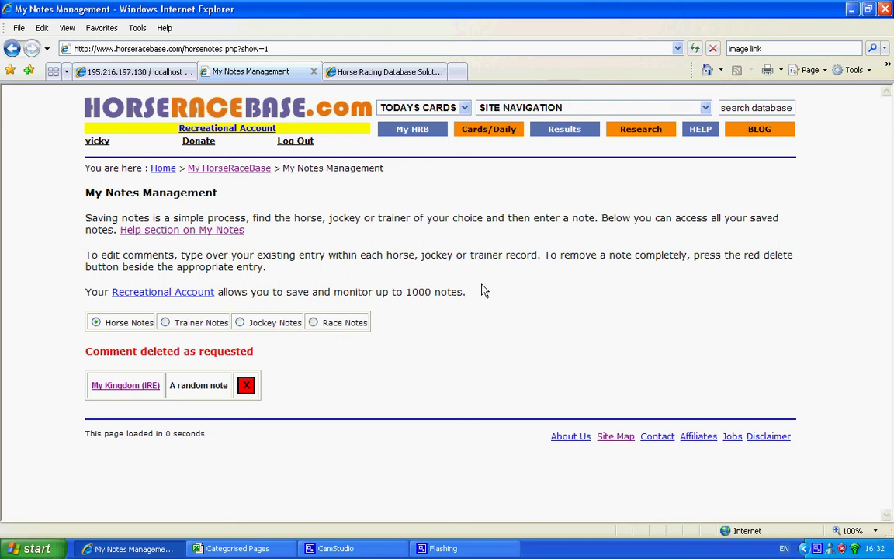
- Change the saved jockey note to "A jockey changed note" in the jockey's record, close it and refresh the jockey notes
left_click(239, 322)
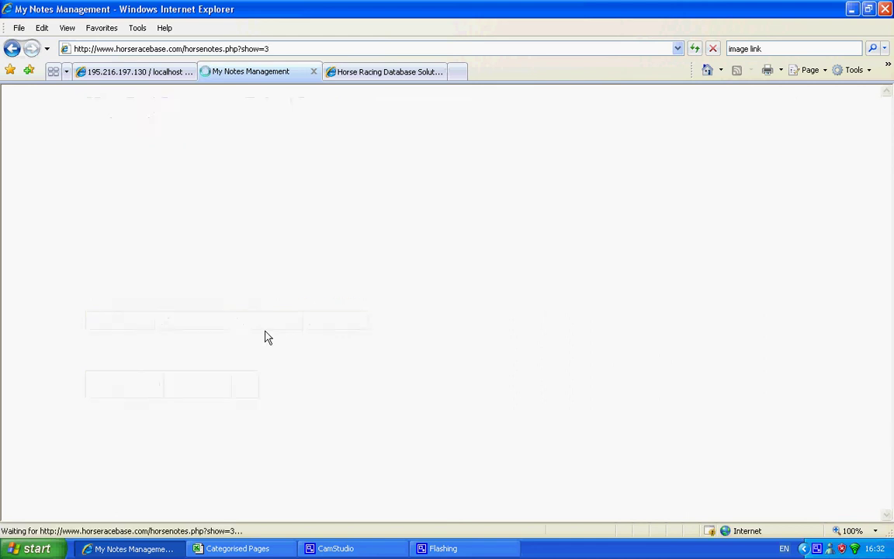
left_click(132, 361)
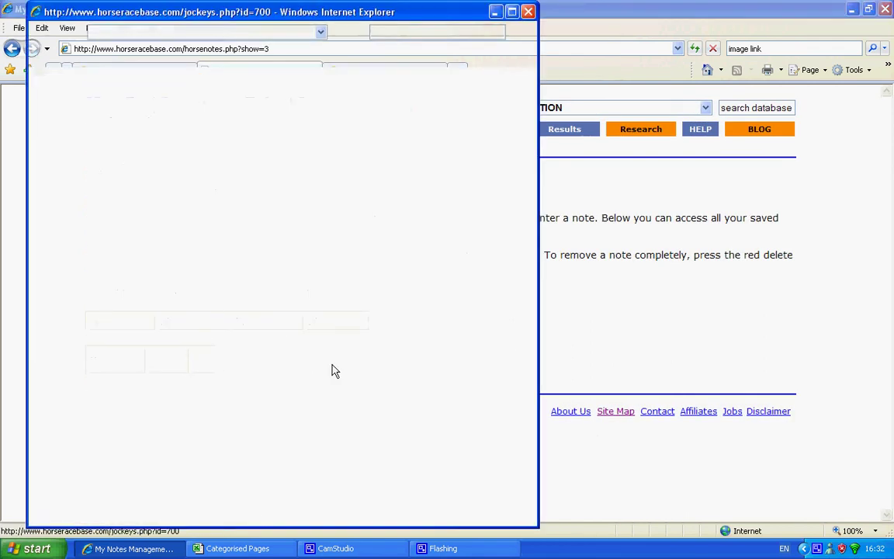
double_click(462, 12)
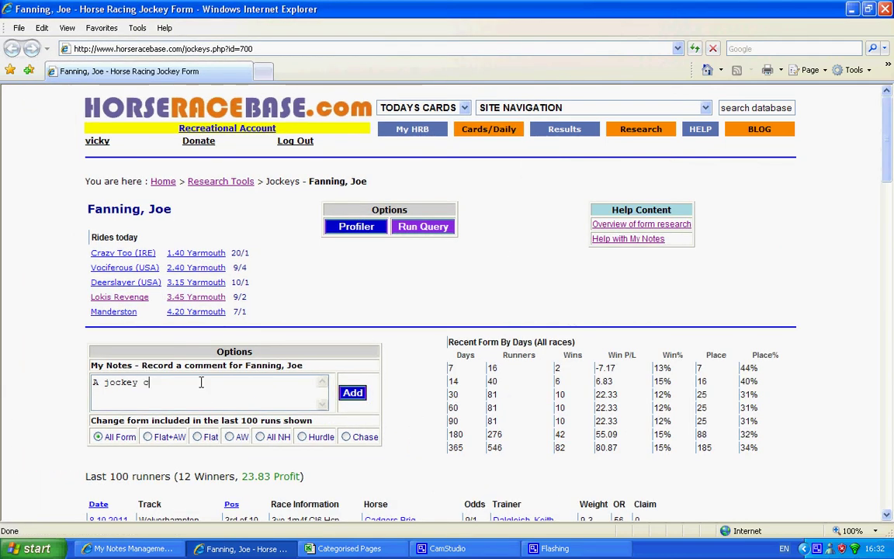
type("hanged note")
left_click(352, 393)
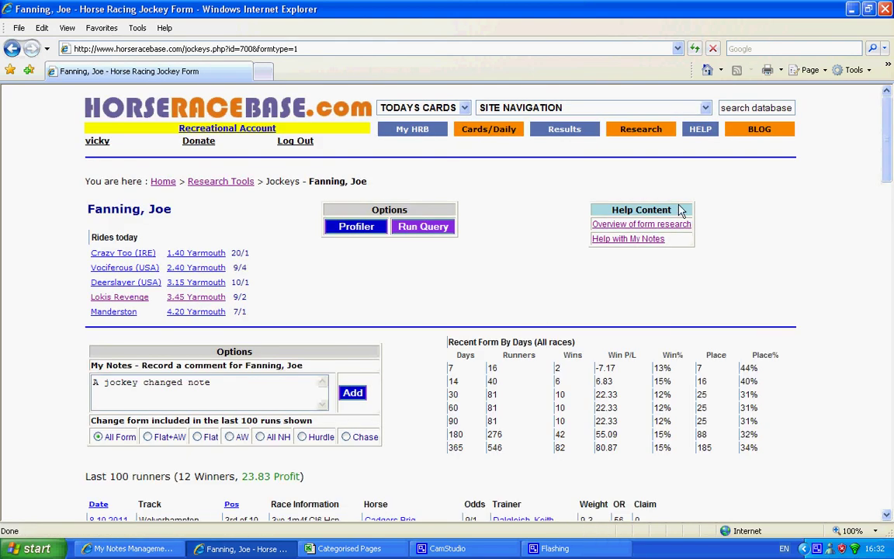
left_click(885, 8)
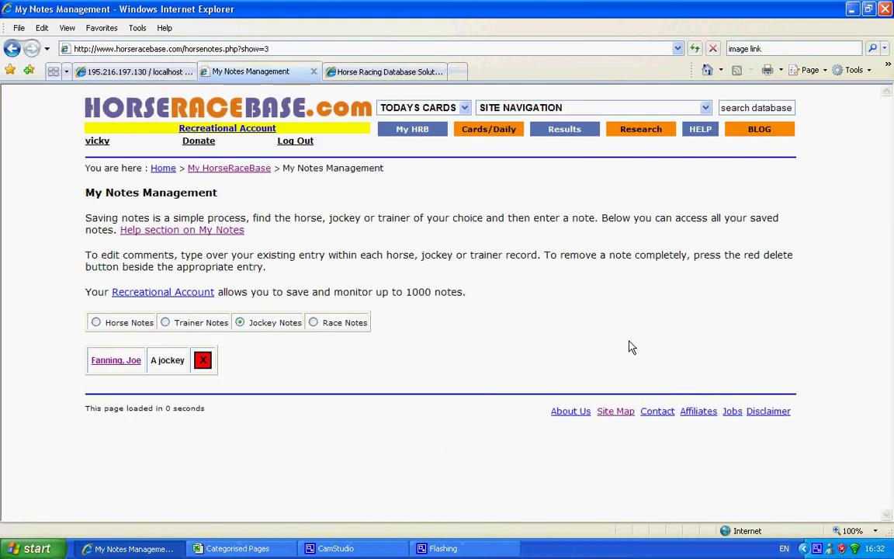
key("F5")
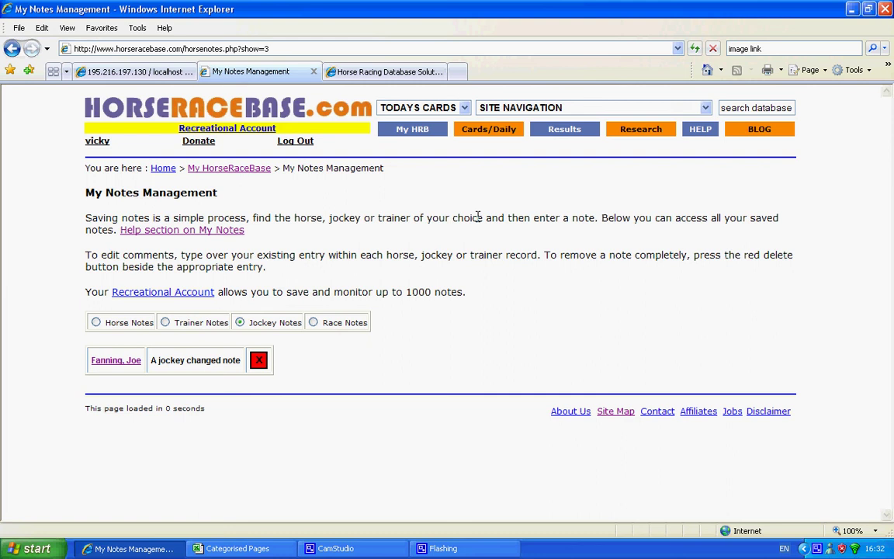
left_click(330, 548)
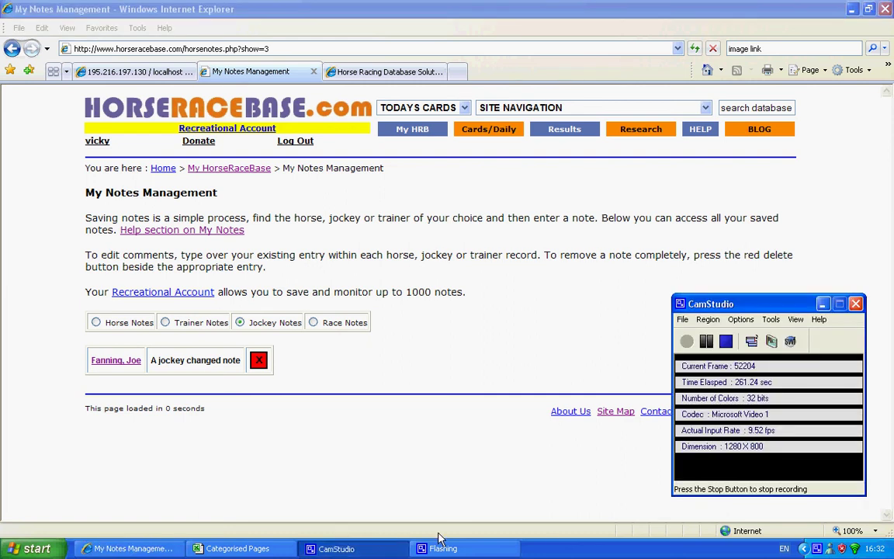